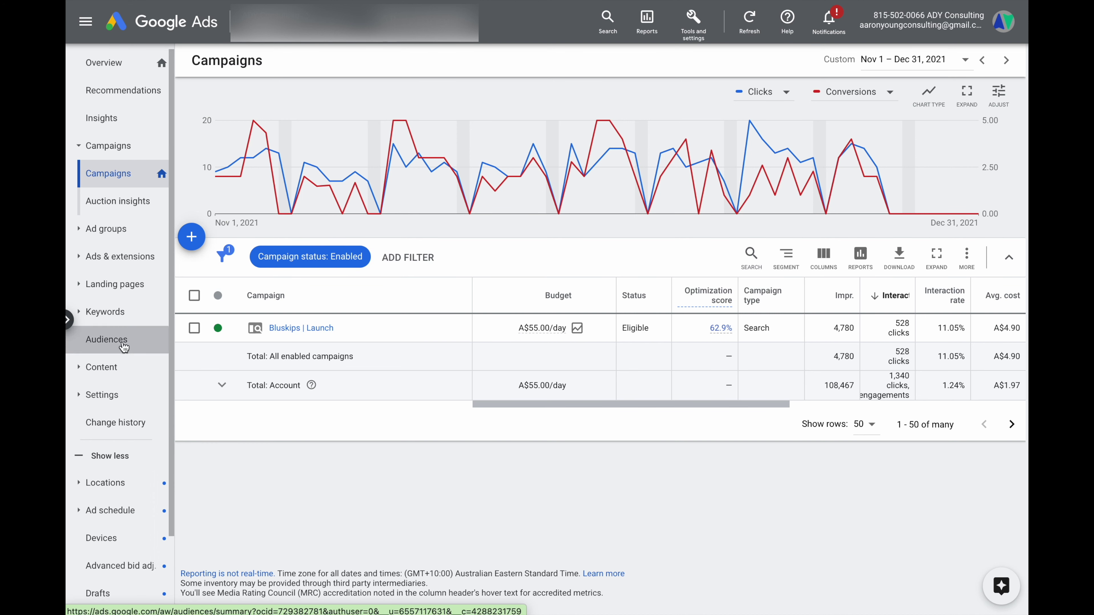
Target new audience segments at campaign level for the Bluskips | Launch campaign.
left_click(113, 340)
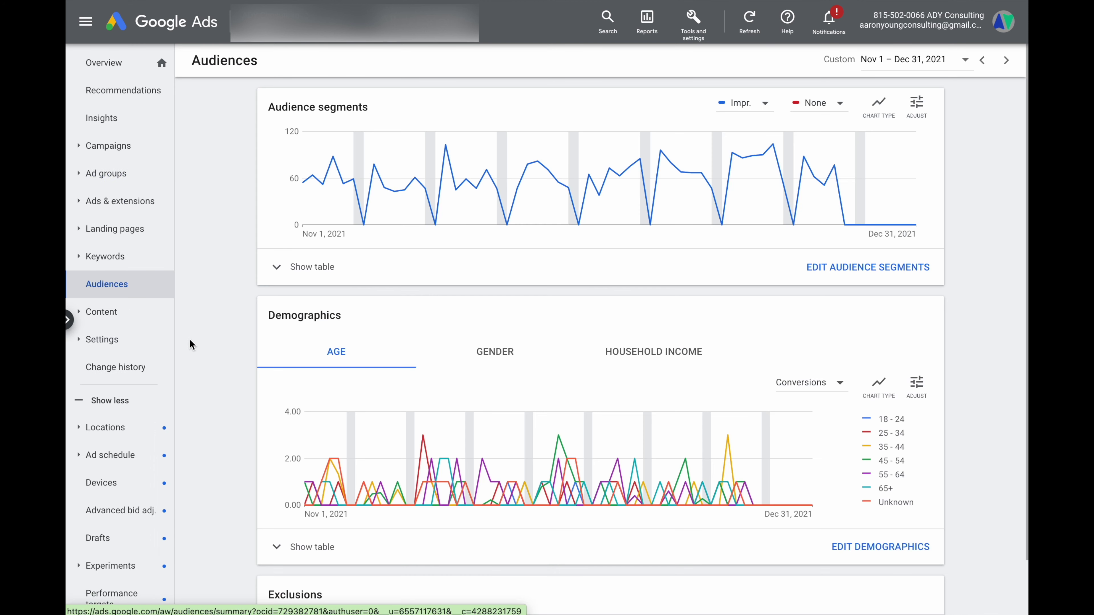
left_click(869, 275)
left_click(311, 115)
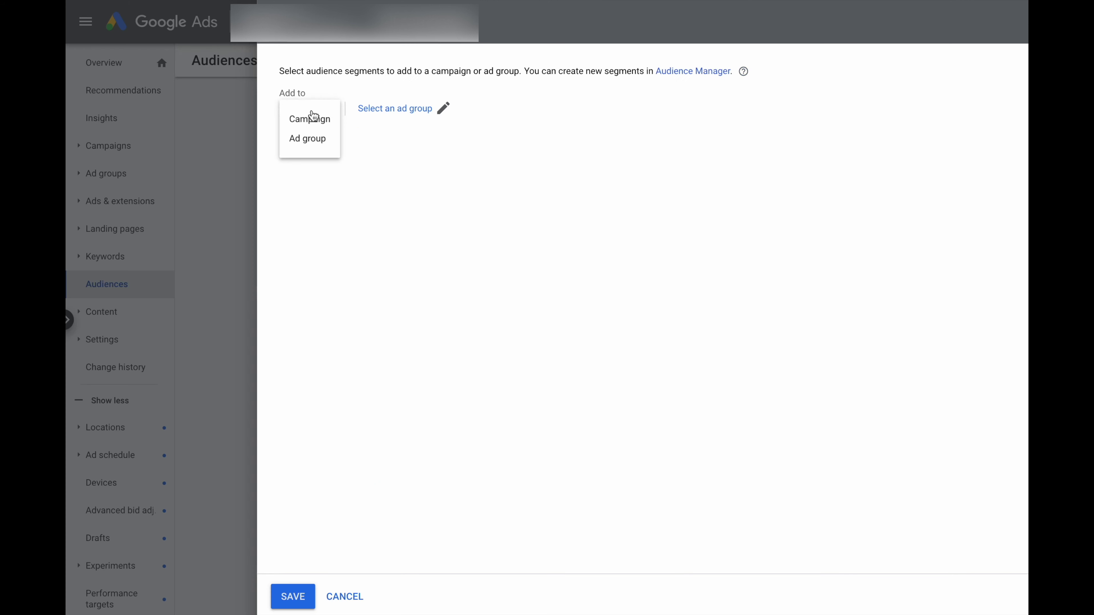
left_click(314, 122)
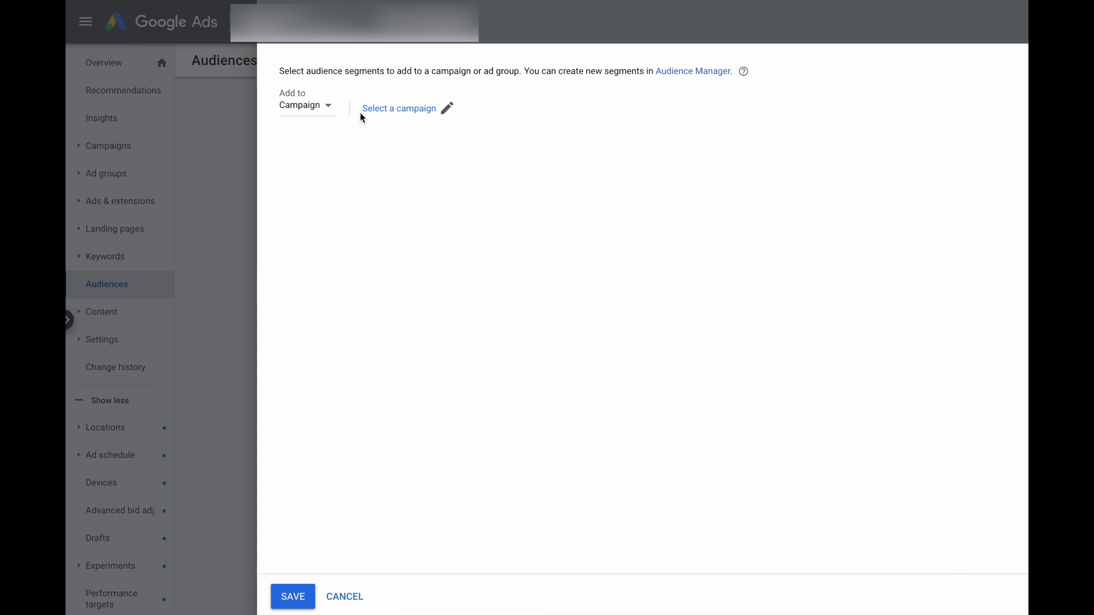
left_click(377, 111)
left_click(487, 288)
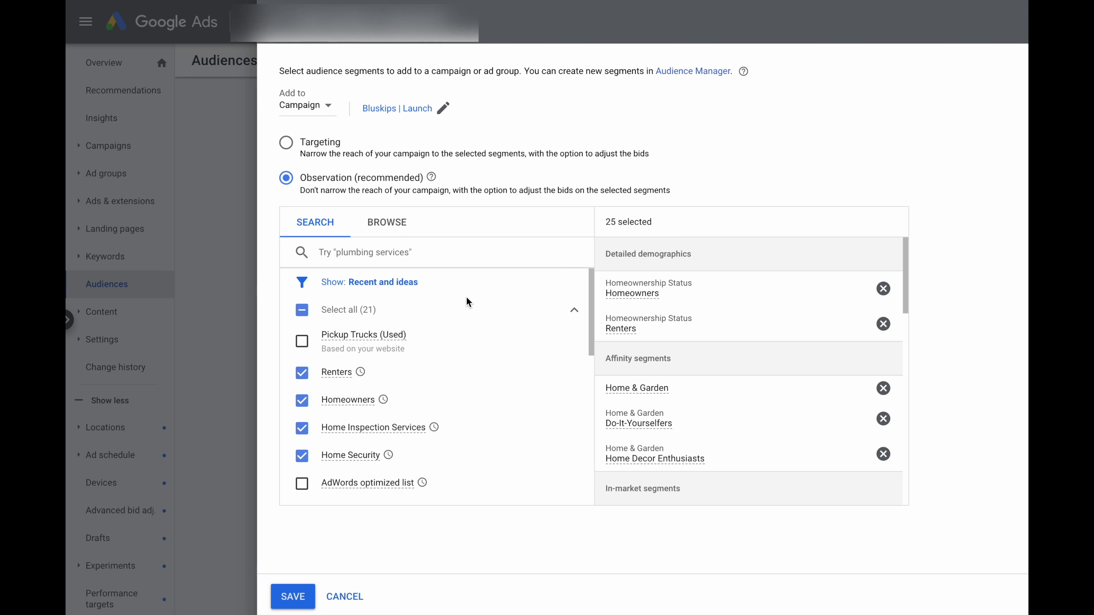
Add the Pickup Trucks (Used) and AdWords optimized list segments in Observation mode.
left_click(302, 350)
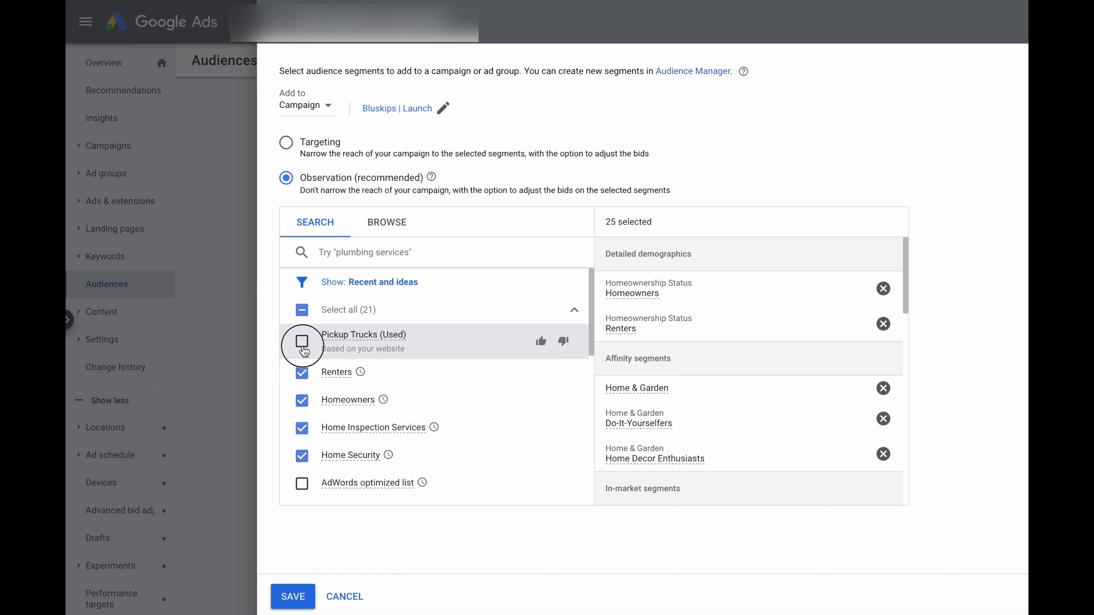
scroll(318, 345, "down", 2)
left_click(306, 403)
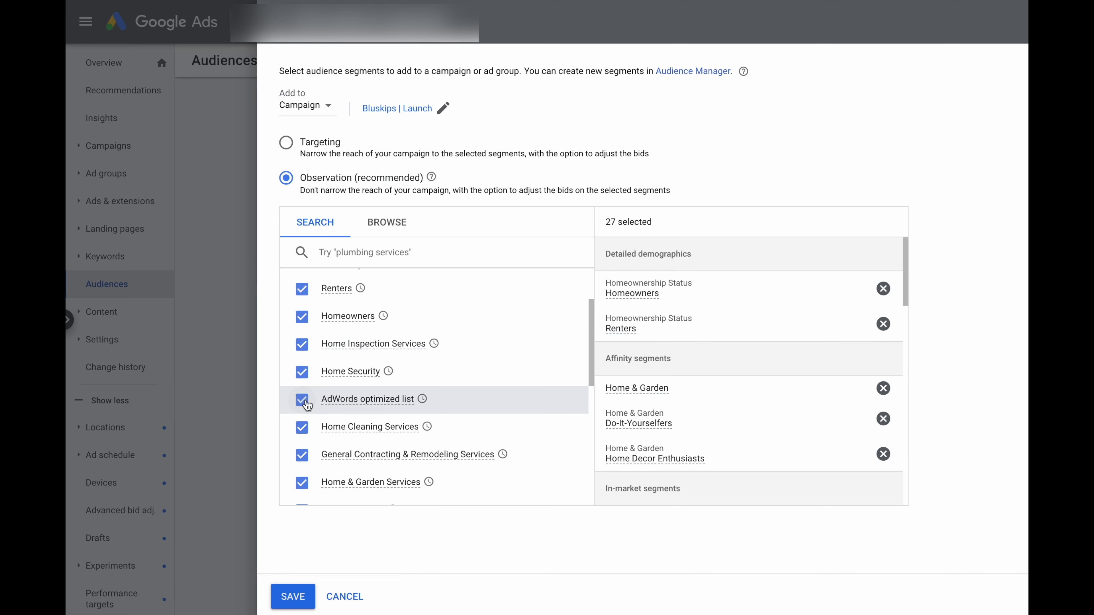
scroll(307, 388, "down", 2)
scroll(336, 327, "up", 3)
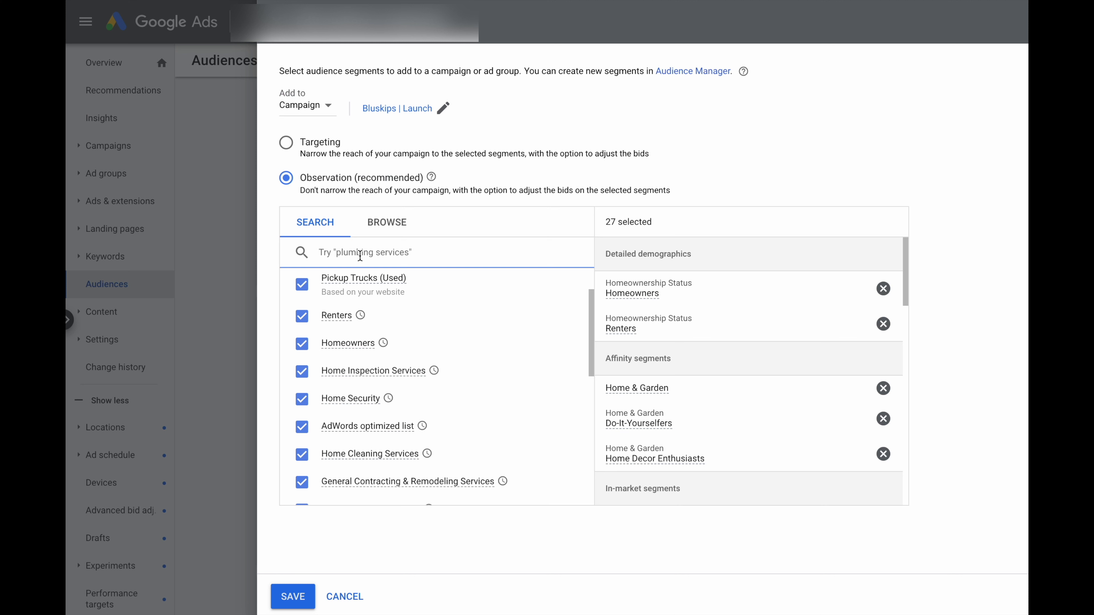
Search 'construction' and add the Construction Industry and Real Estate Industry segments.
type("construction")
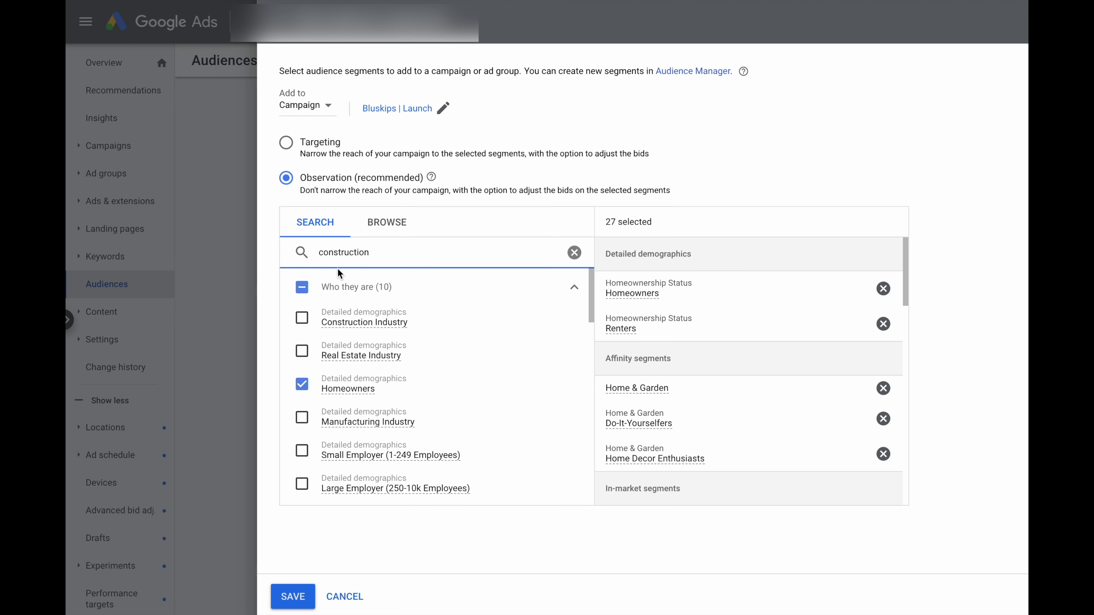
left_click(304, 319)
left_click(303, 352)
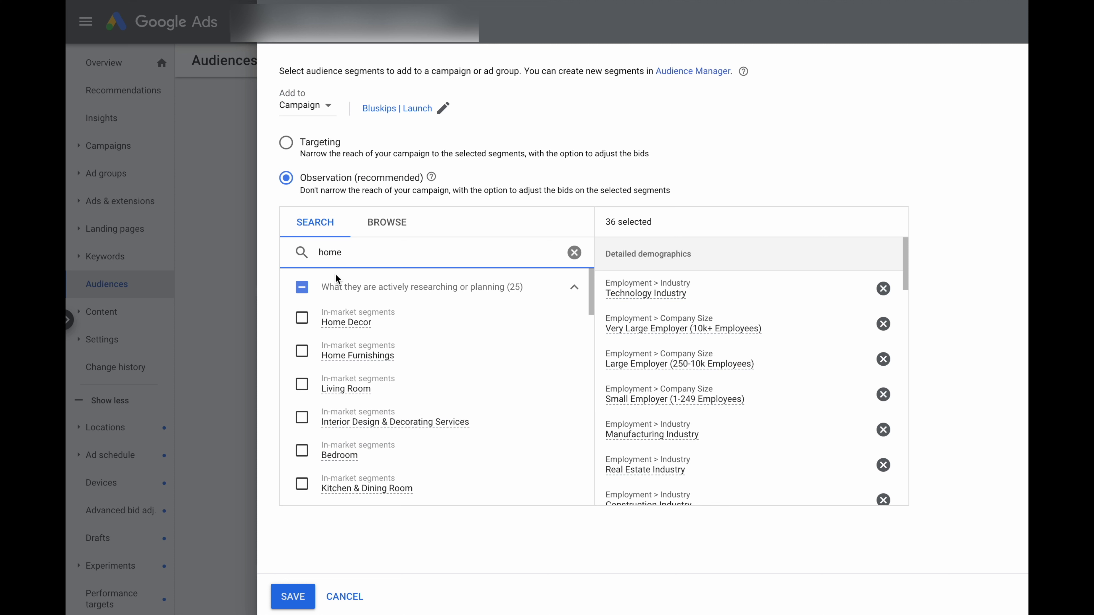
scroll(354, 321, "down", 1)
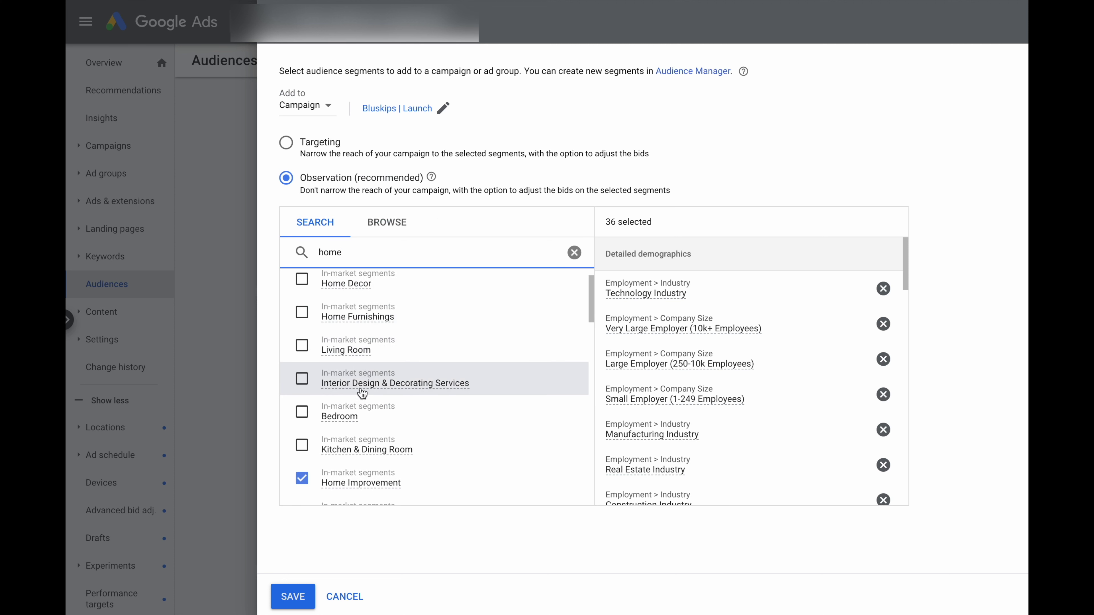
scroll(356, 387, "up", 1)
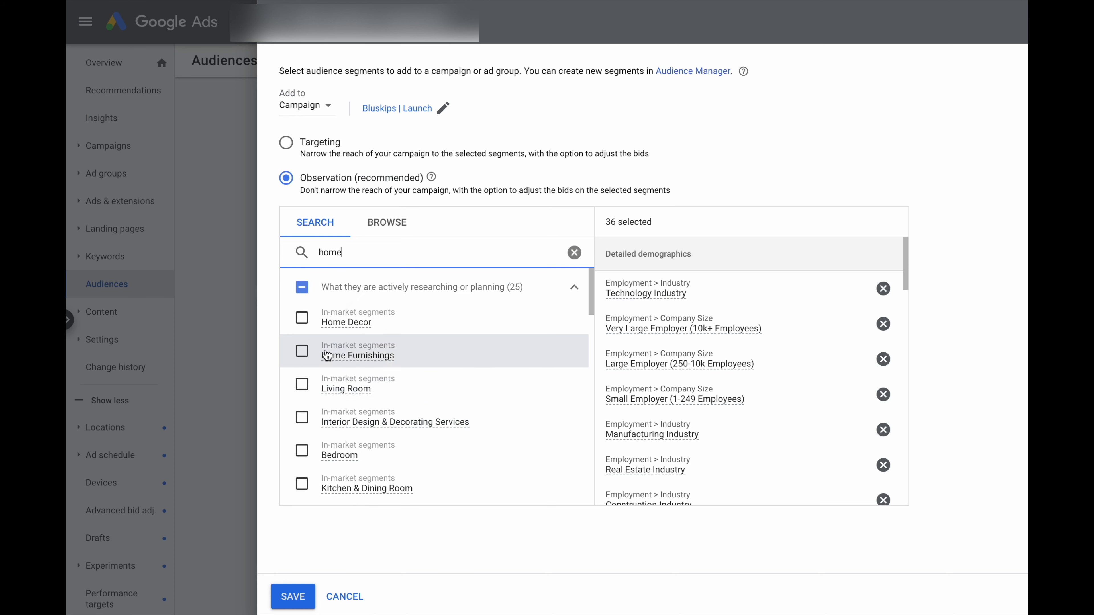
Add Home Decor, Home Furnishings, Living Room, Interior Design, Bedroom and Kitchen & Dining Room segments.
left_click(303, 319)
left_click(303, 352)
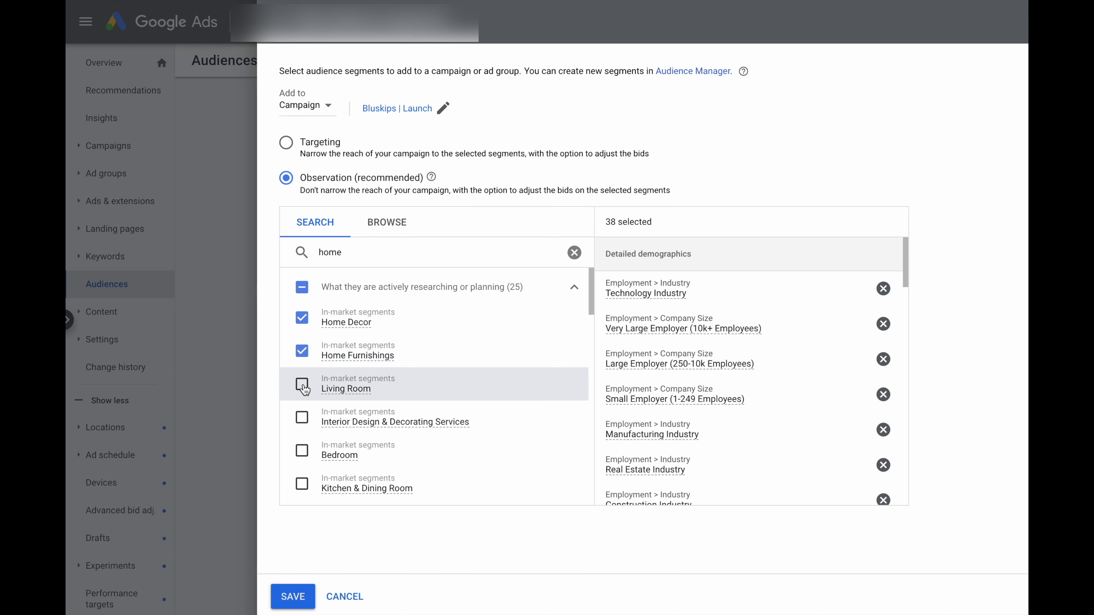
left_click(303, 384)
left_click(303, 416)
left_click(303, 451)
left_click(303, 484)
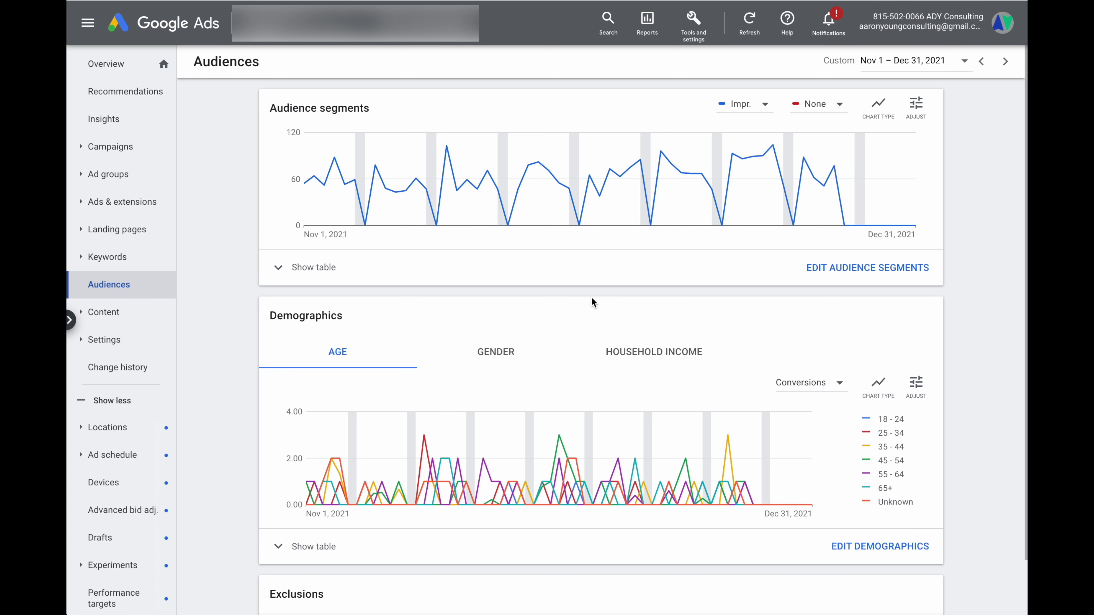
Show the audience segments table and scroll to its totals and conversion columns.
left_click(310, 268)
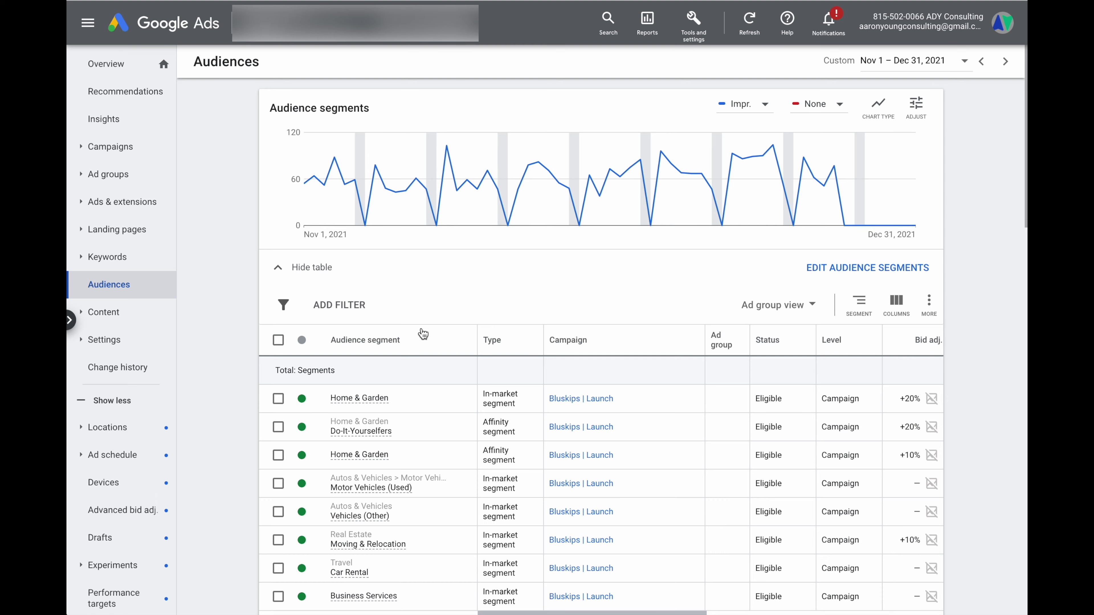
scroll(422, 334, "down", 6)
scroll(424, 334, "down", 7)
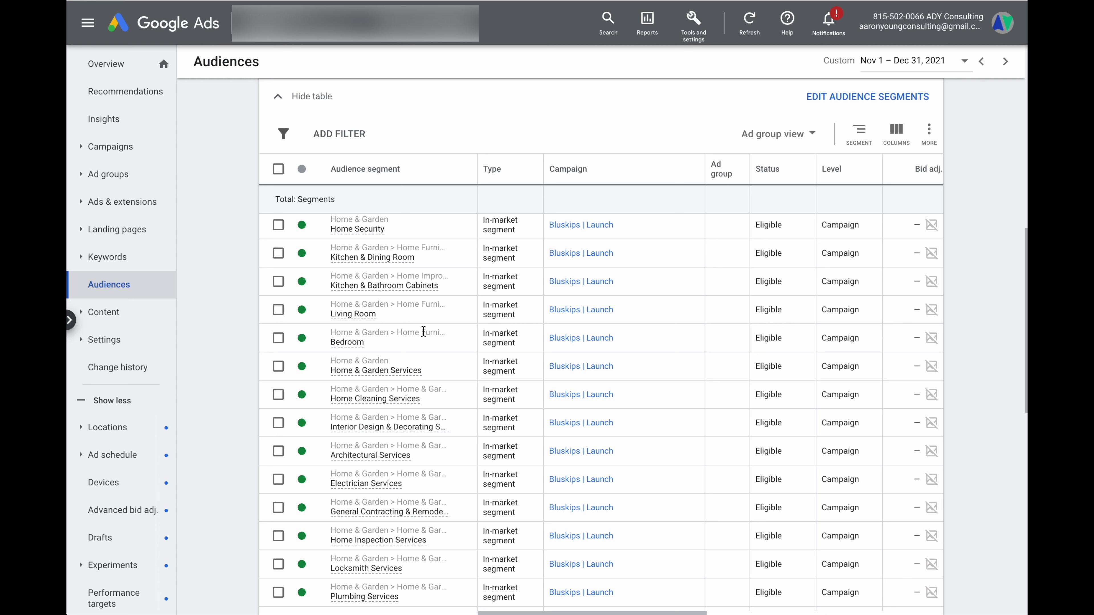
scroll(423, 331, "down", 7)
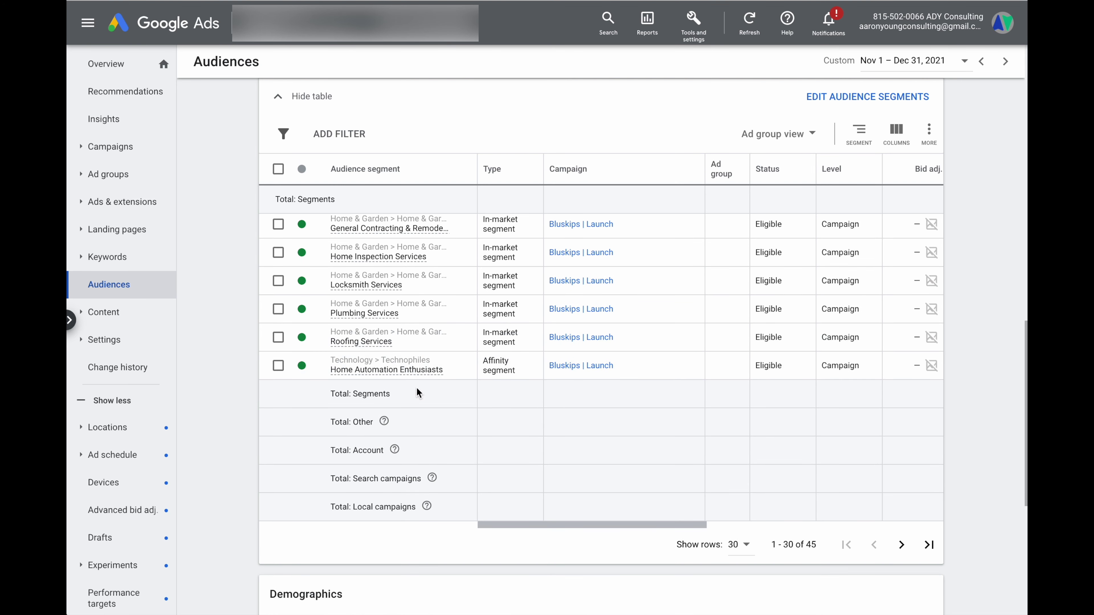
scroll(415, 388, "right", 6)
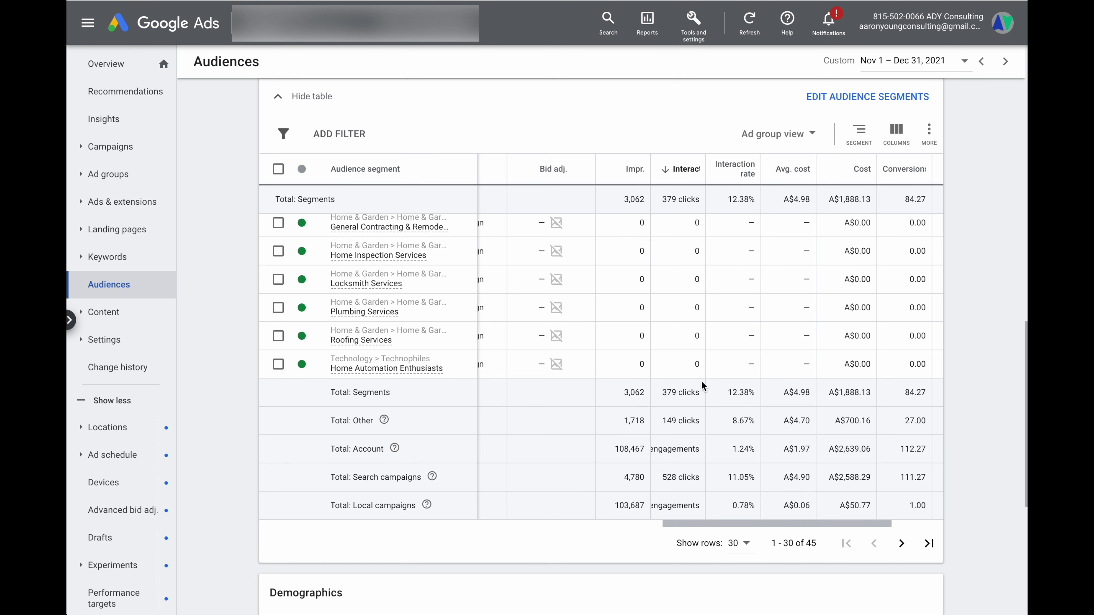
scroll(781, 398, "right", 3)
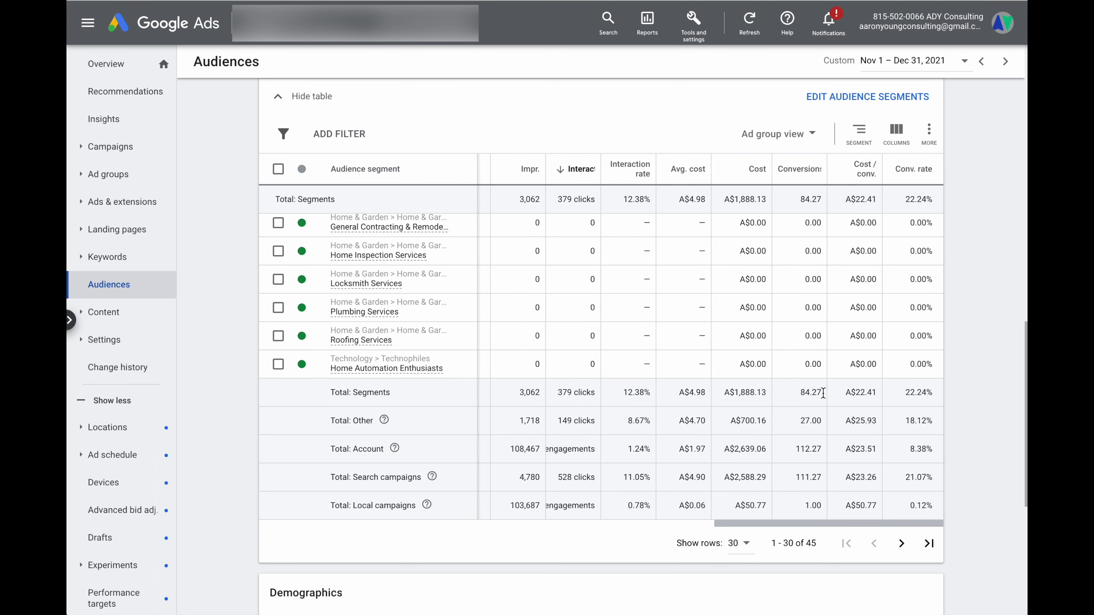
Highlight the Total: Segments row and its total impressions figure.
left_click_drag(401, 394, 341, 387)
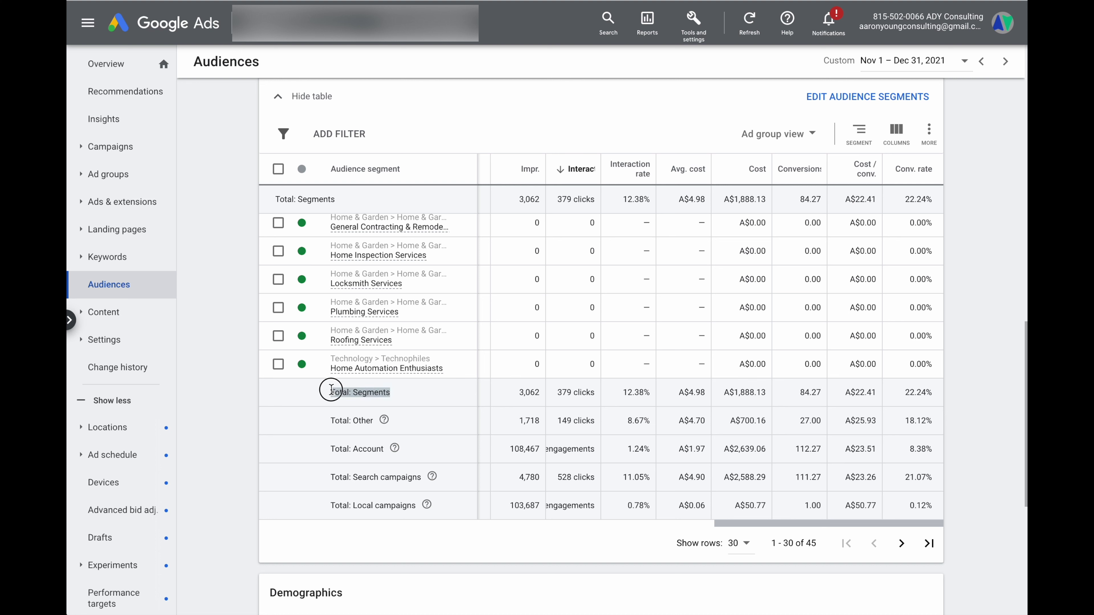
left_click(315, 424)
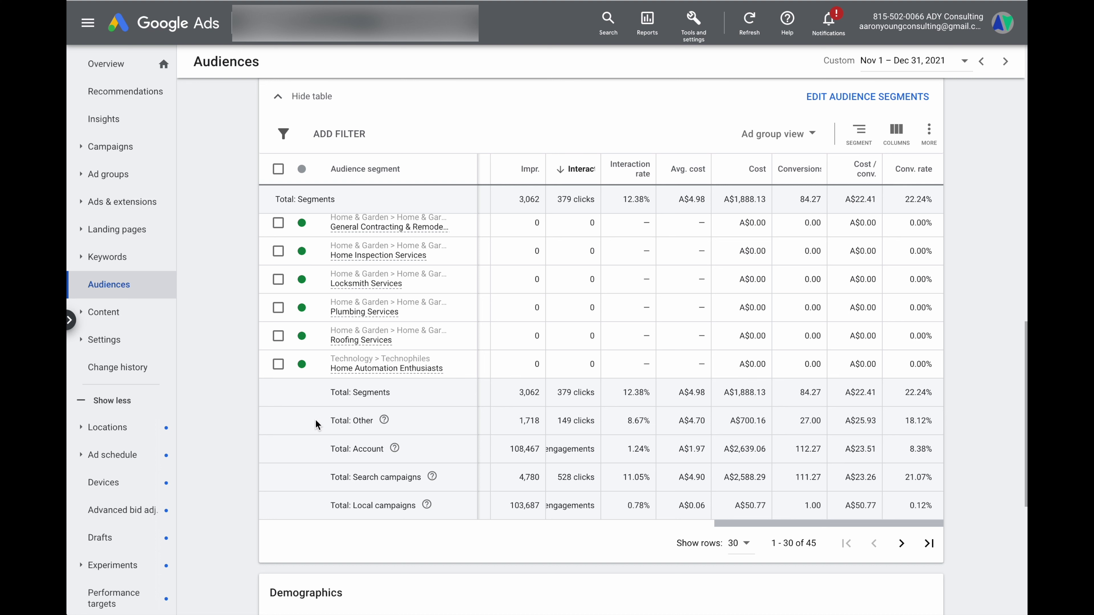
mouse_move(385, 421)
left_click_drag(517, 392, 541, 396)
left_click_drag(516, 478, 542, 482)
scroll(558, 420, "up", 5)
scroll(561, 418, "up", 15)
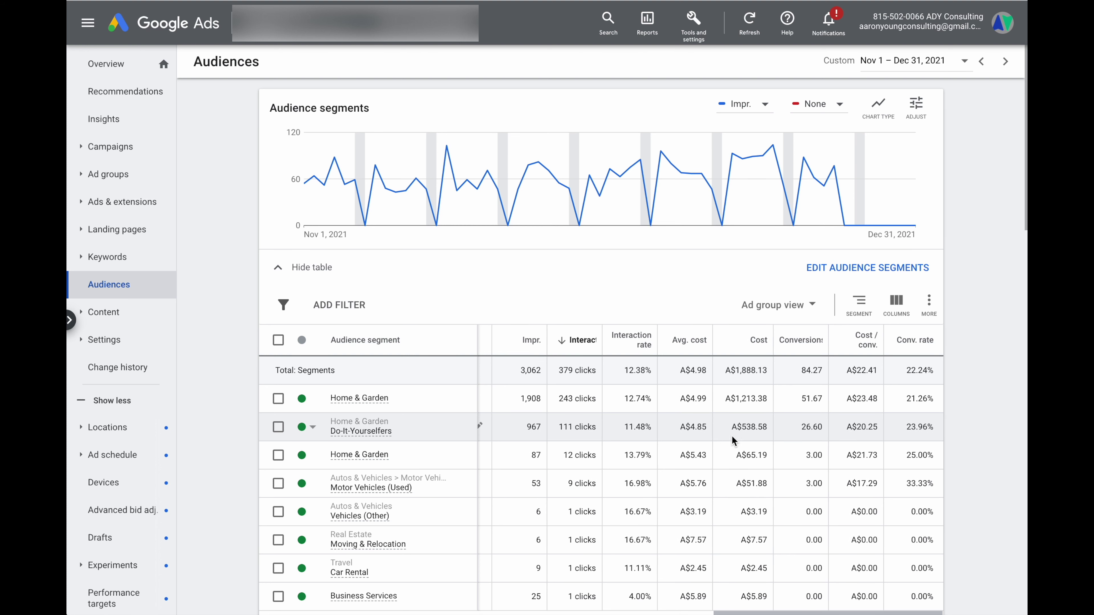
left_click(901, 312)
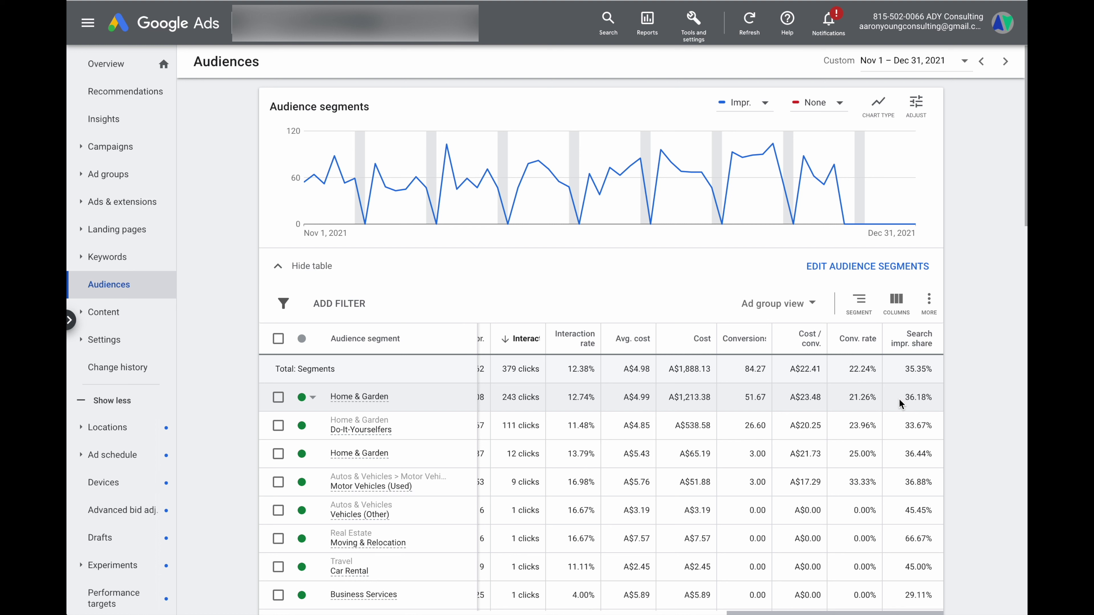
scroll(920, 400, "down", 1)
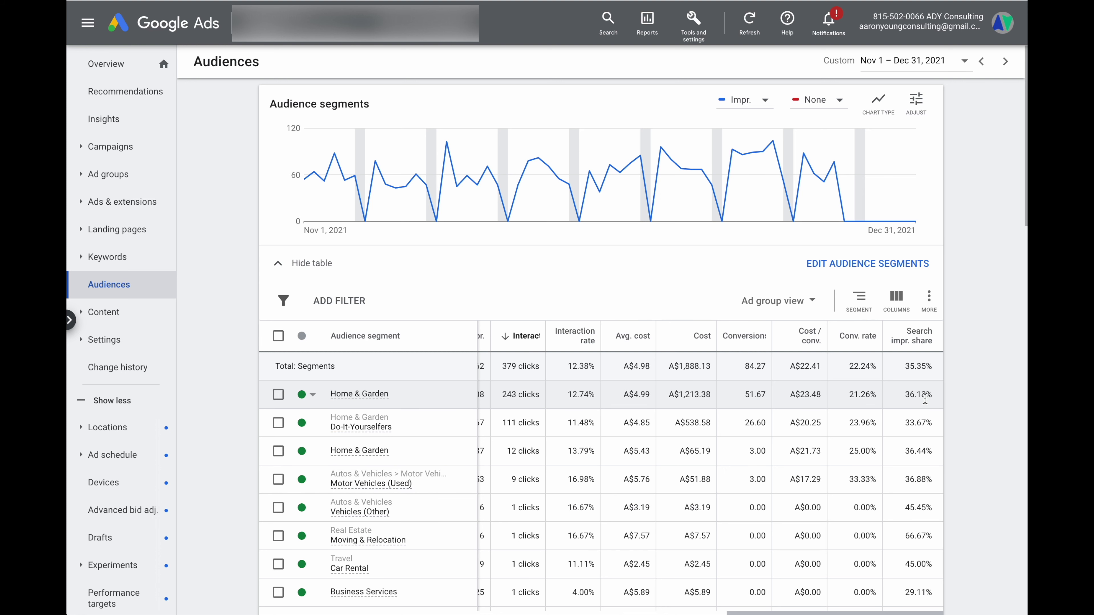
scroll(925, 398, "up", 1)
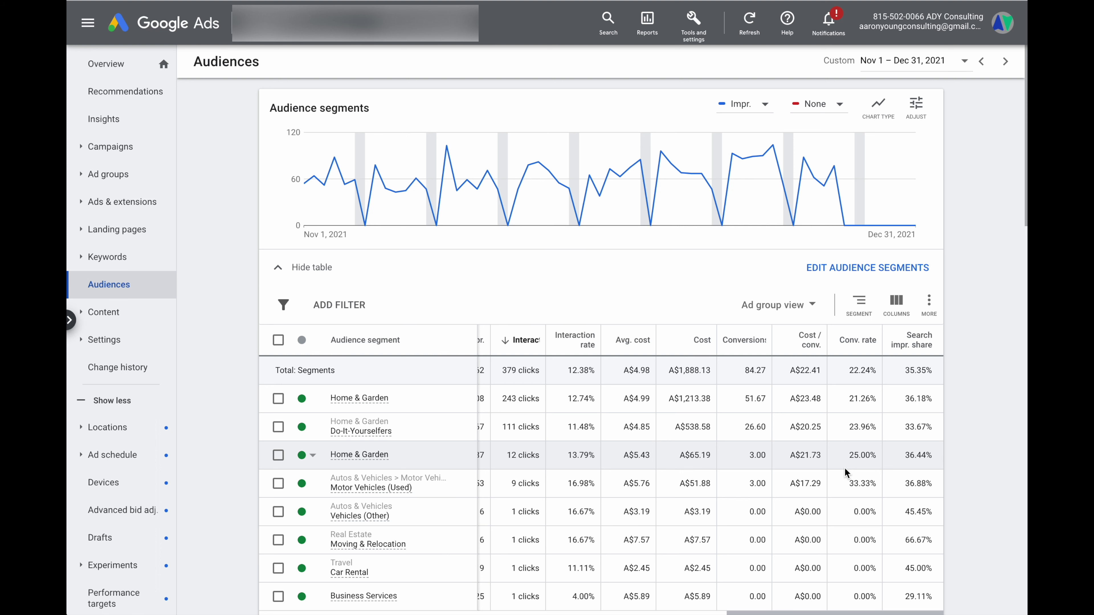
scroll(845, 468, "left", 3)
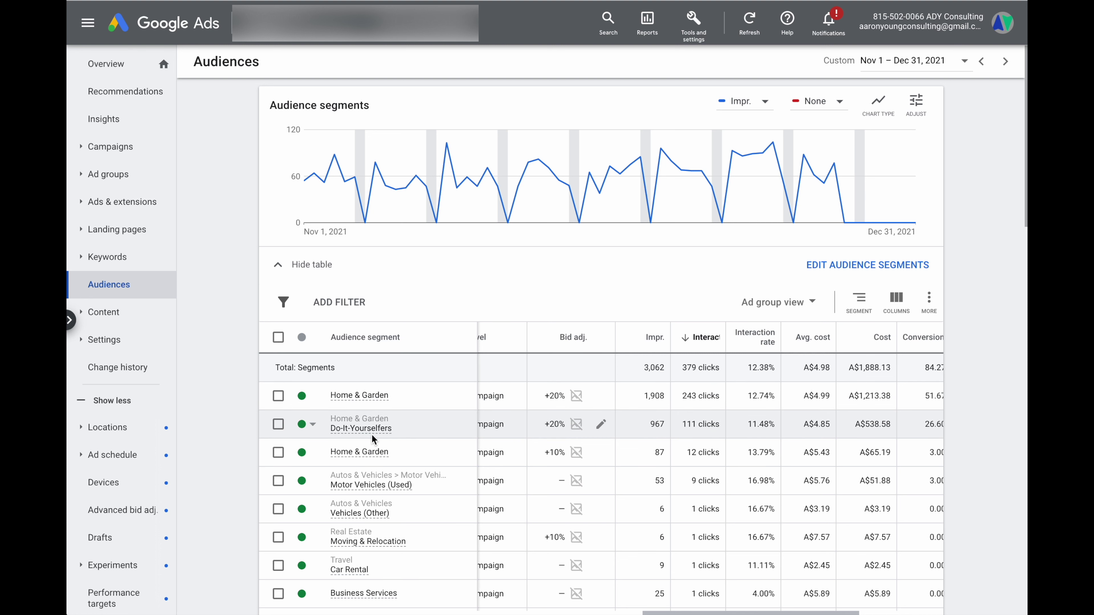
scroll(495, 417, "left", 2)
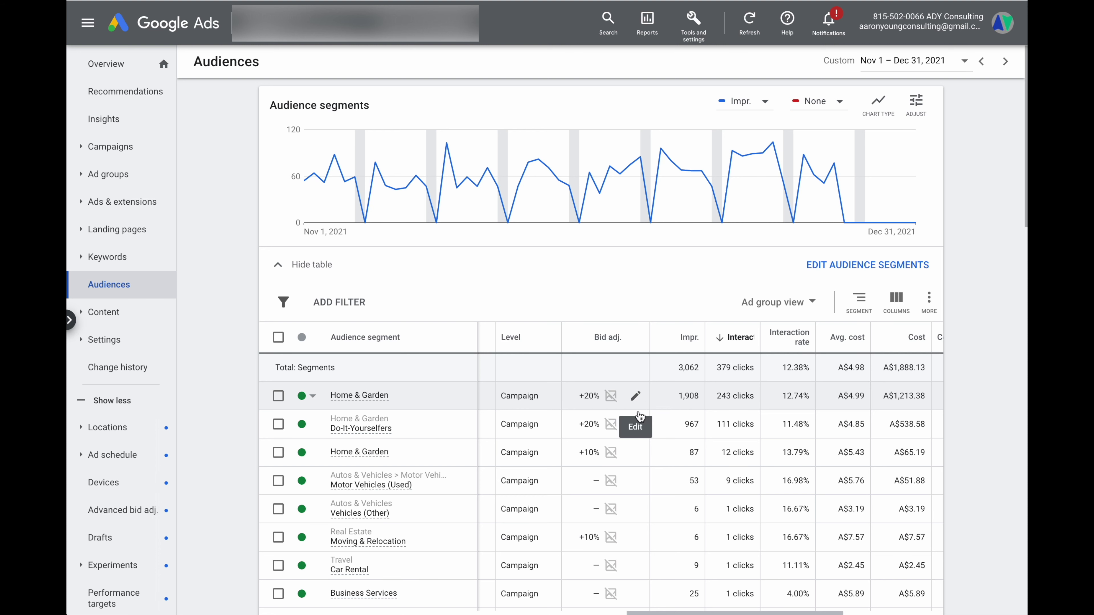
scroll(715, 397, "right", 3)
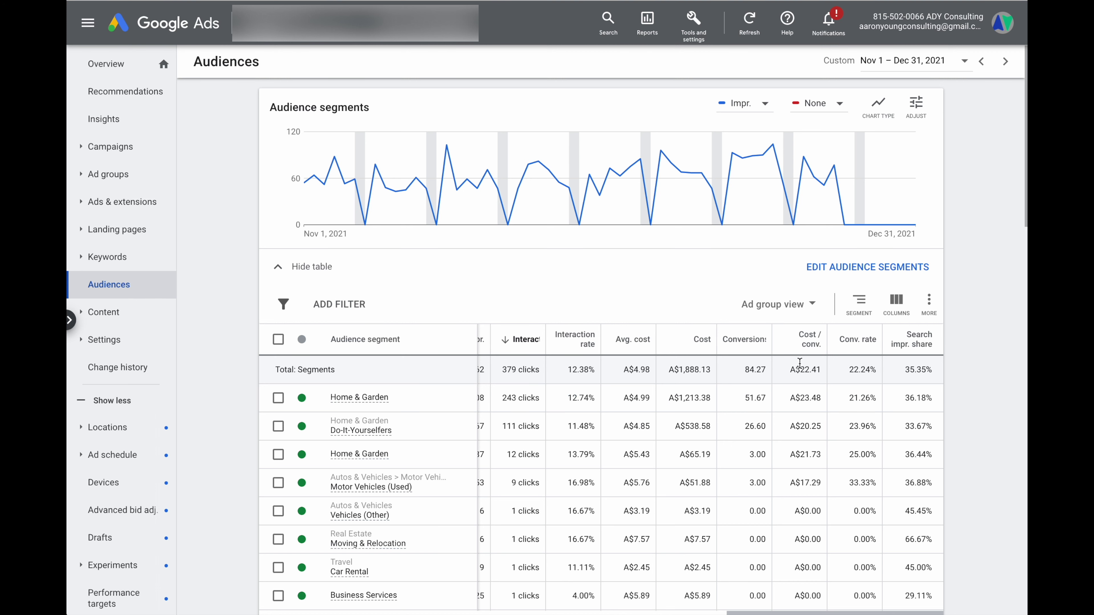
scroll(797, 370, "down", 15)
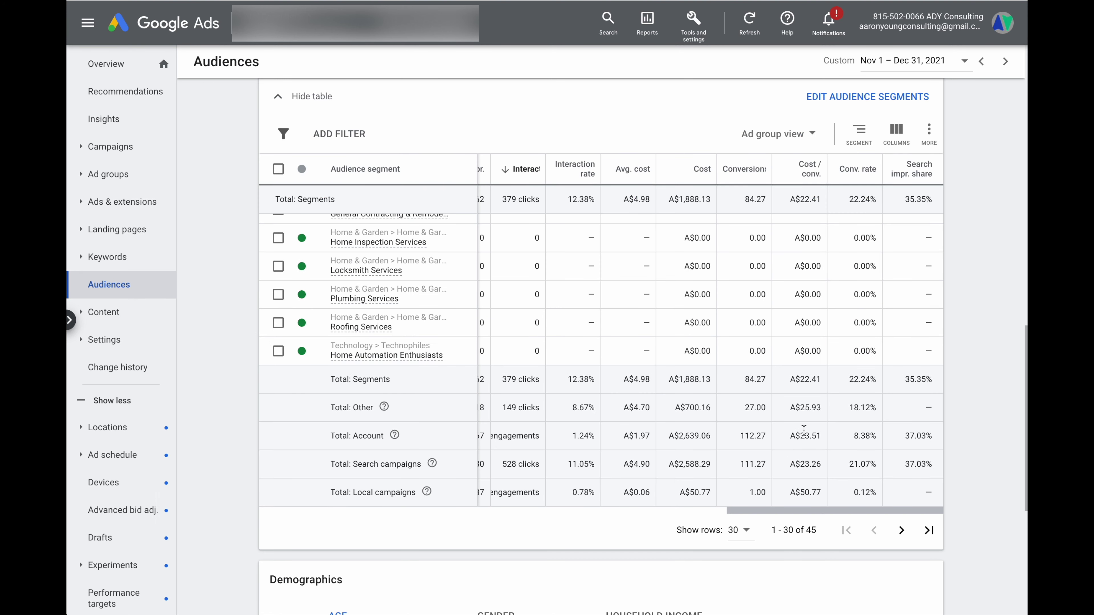
scroll(805, 436, "up", 15)
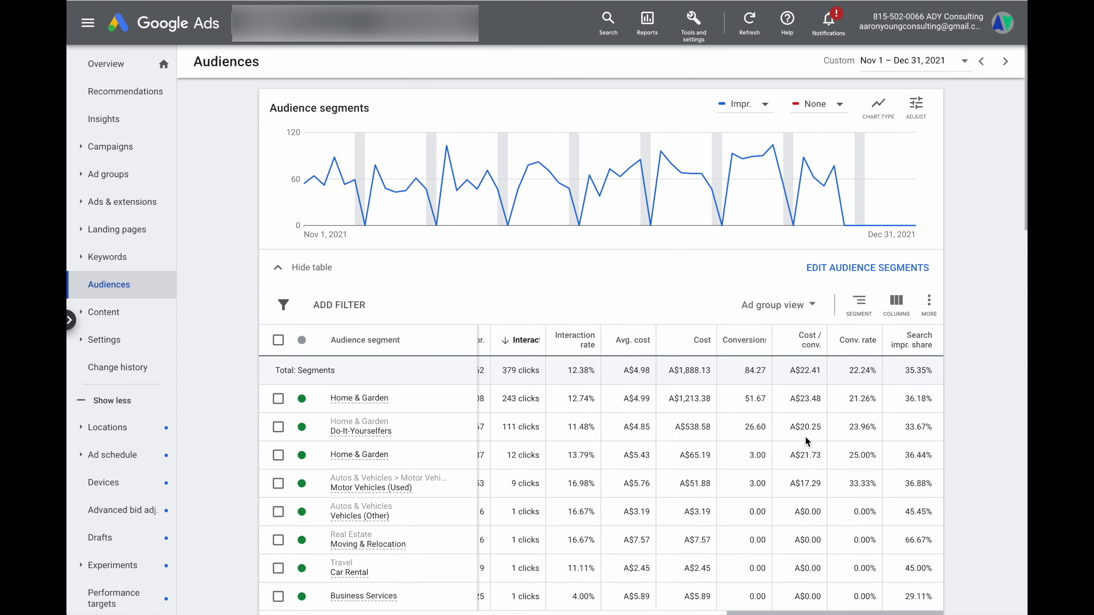
scroll(805, 436, "down", 1)
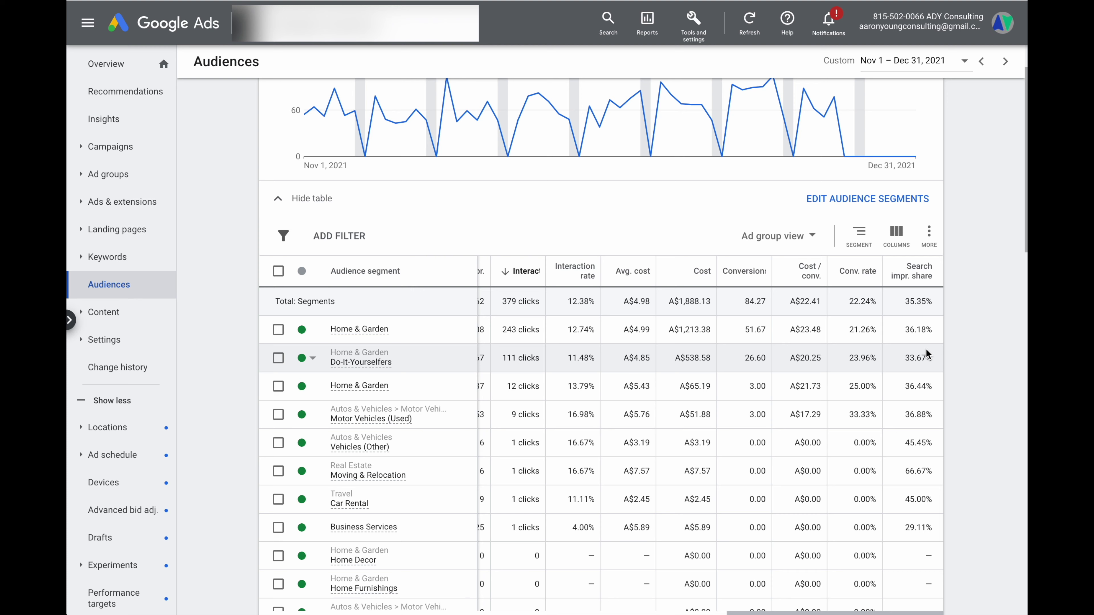
scroll(918, 367, "left", 1)
scroll(917, 371, "right", 1)
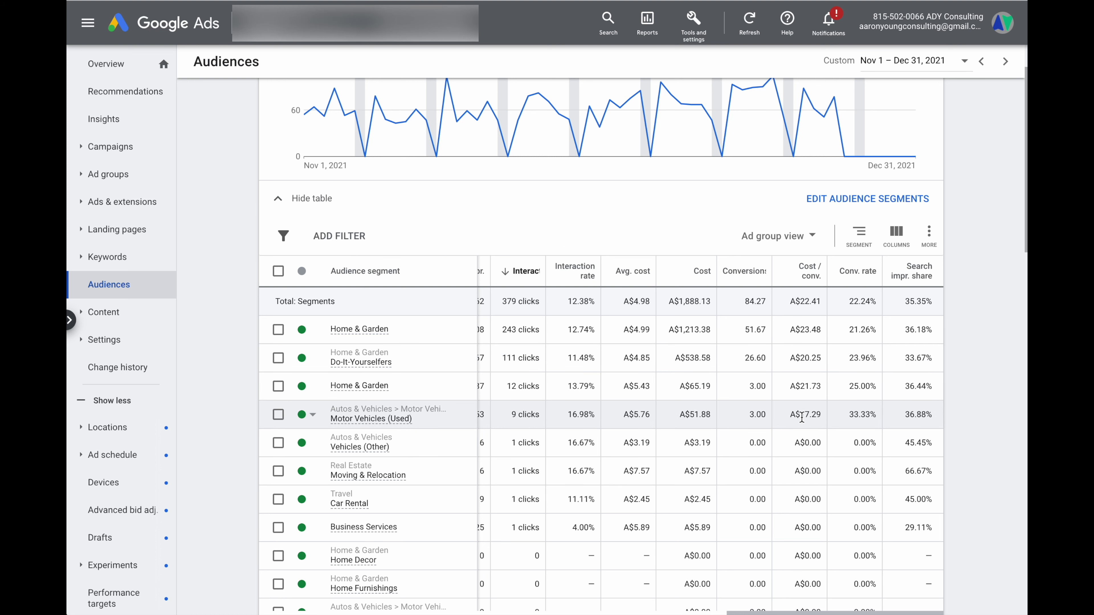
left_click_drag(789, 418, 822, 419)
left_click_drag(903, 418, 938, 418)
left_click_drag(839, 413, 877, 413)
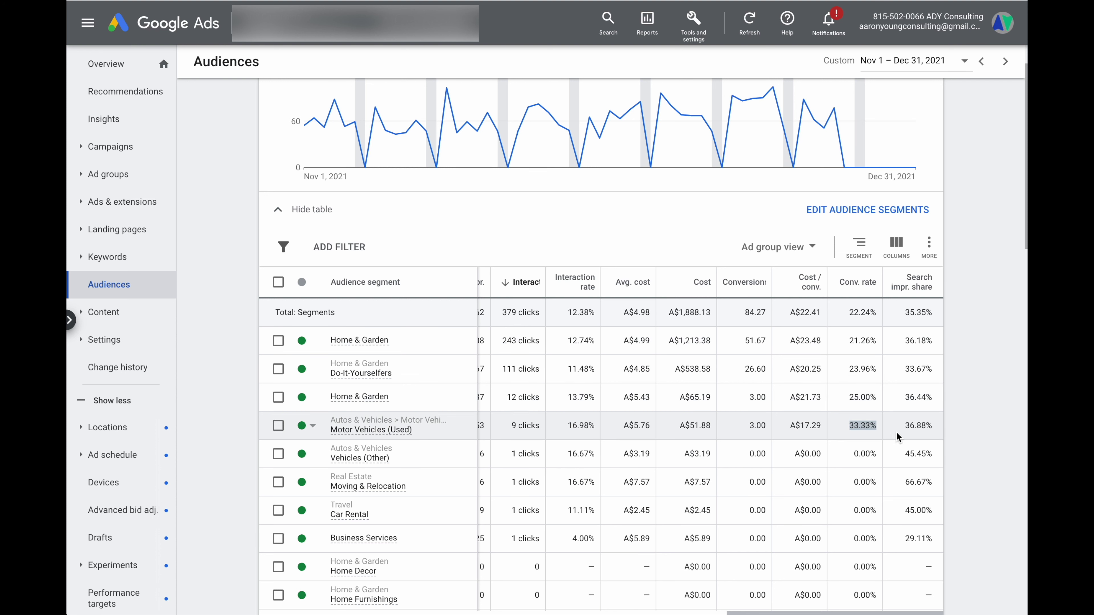
scroll(864, 436, "left", 4)
Set a +10% bid increase on Motor Vehicles (Used) and check its conversion rate.
scroll(865, 436, "left", 3)
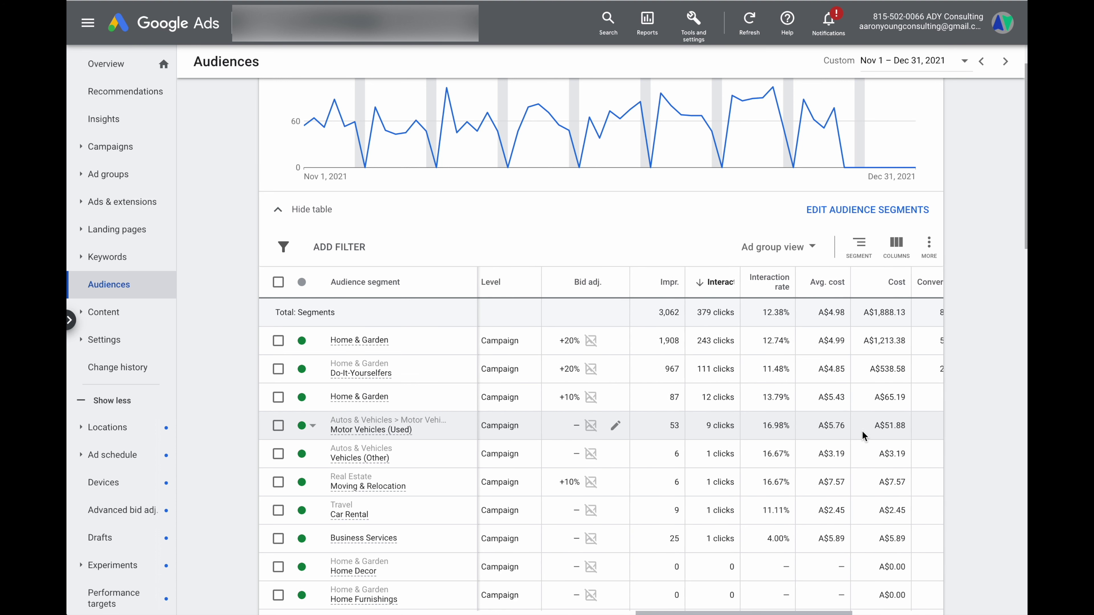
left_click(613, 431)
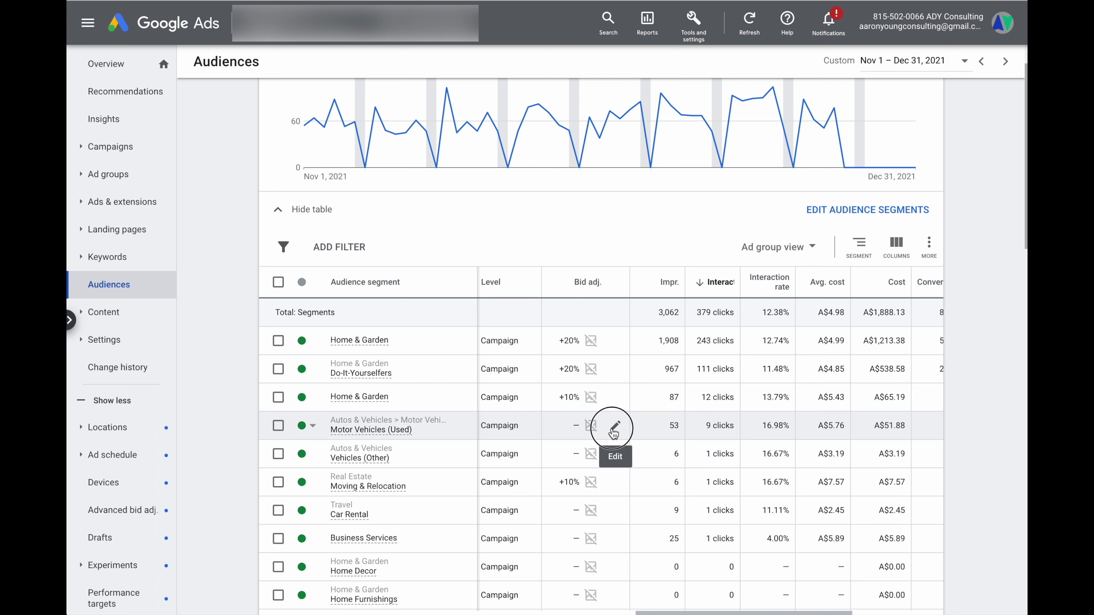
type("10")
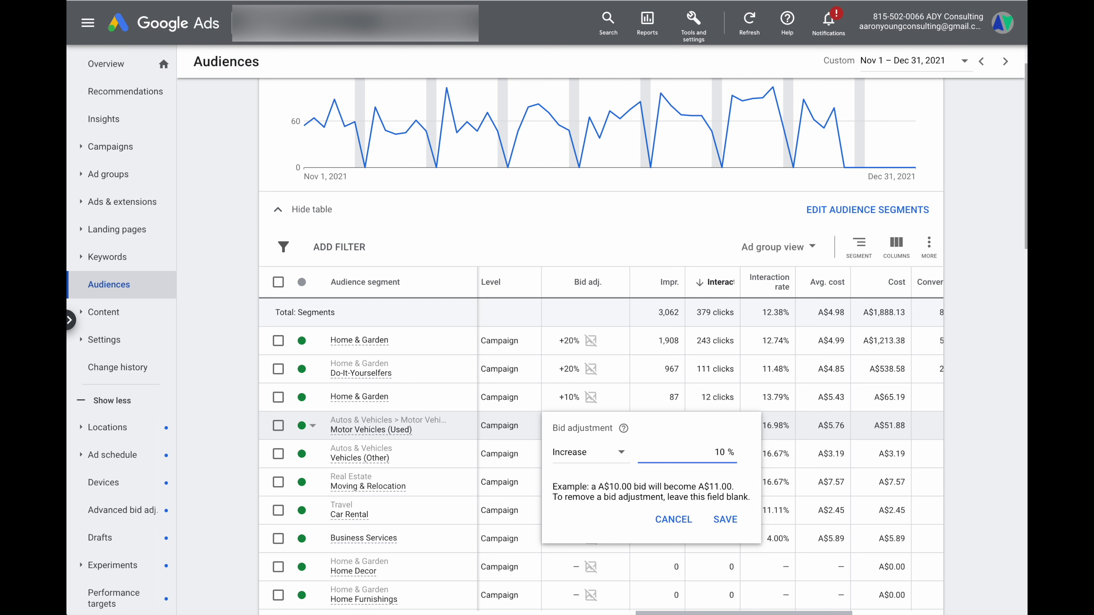
left_click(725, 519)
scroll(694, 435, "right", 2)
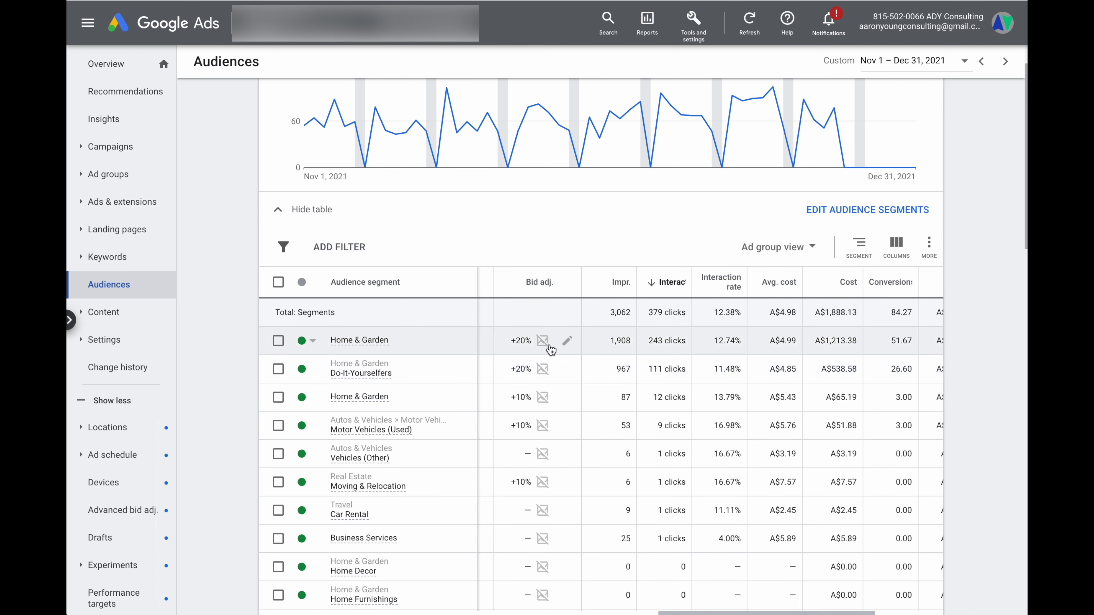
scroll(553, 350, "right", 5)
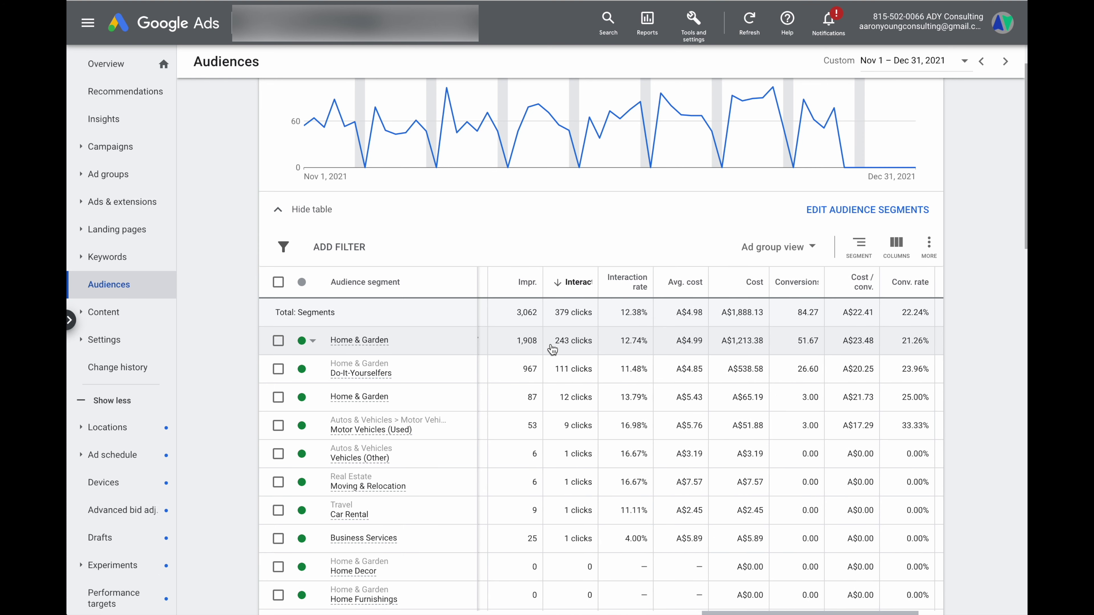
Lower the top Home & Garden segment's bid adjustment from 20% to 10%.
scroll(551, 350, "left", 5)
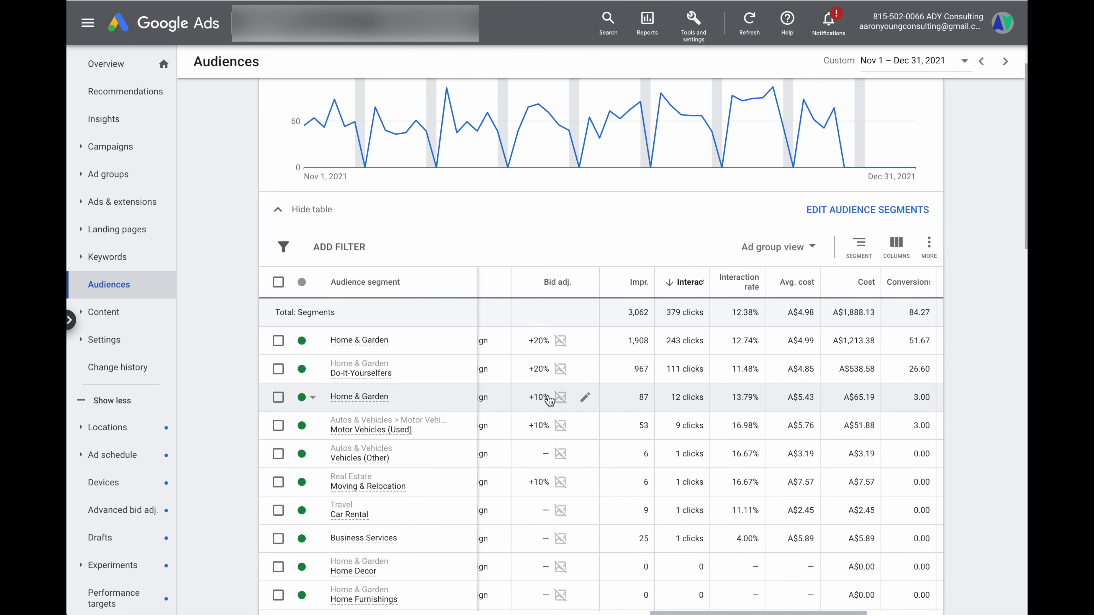
scroll(804, 340, "right", 5)
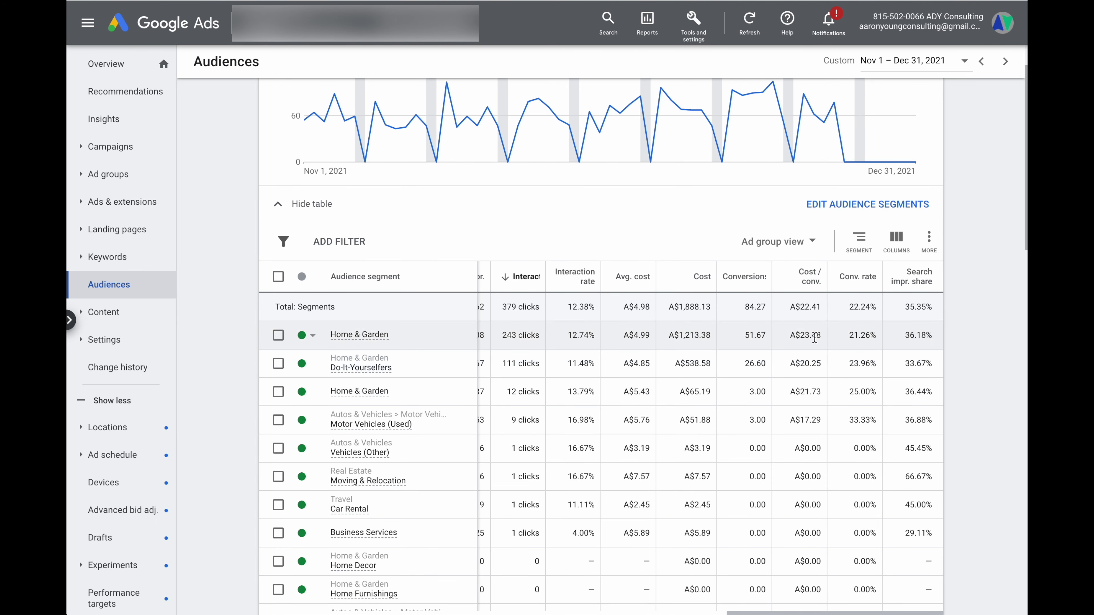
scroll(815, 339, "left", 5)
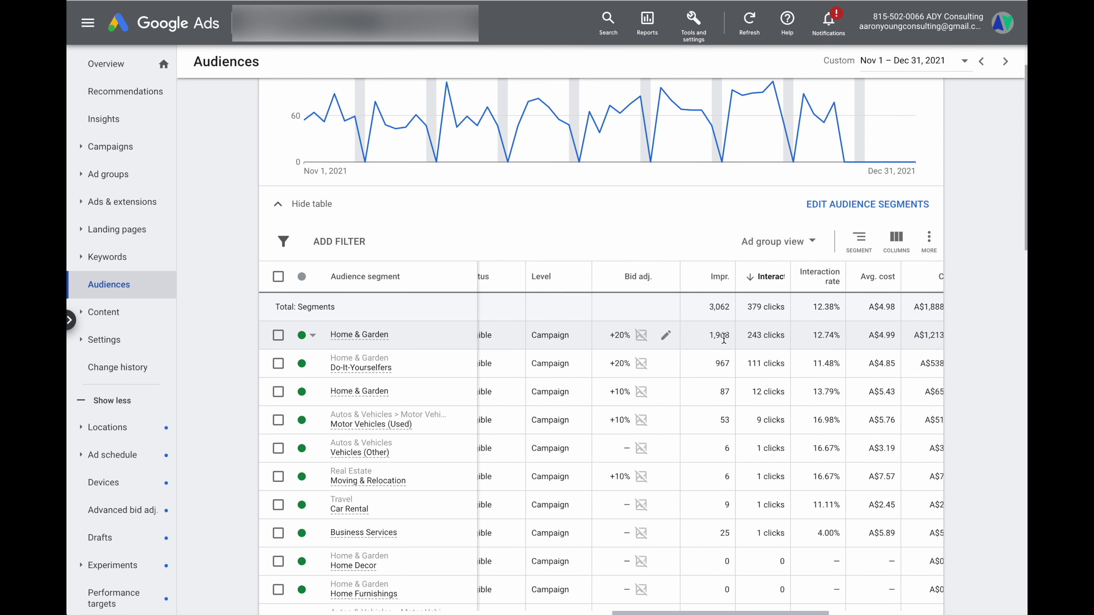
left_click(669, 343)
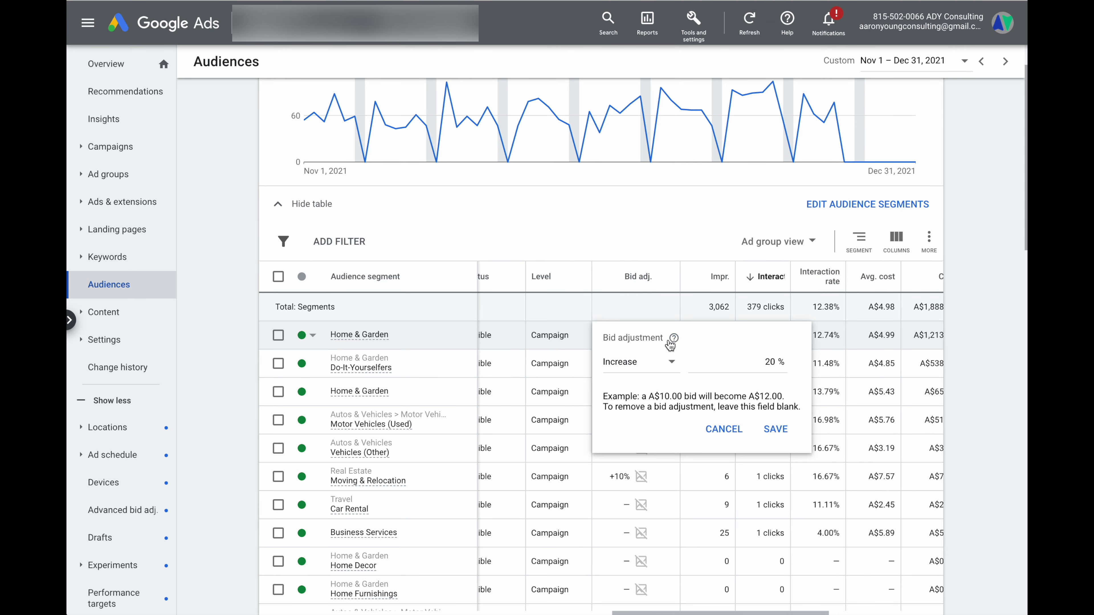
double_click(770, 363)
type("10")
left_click(775, 429)
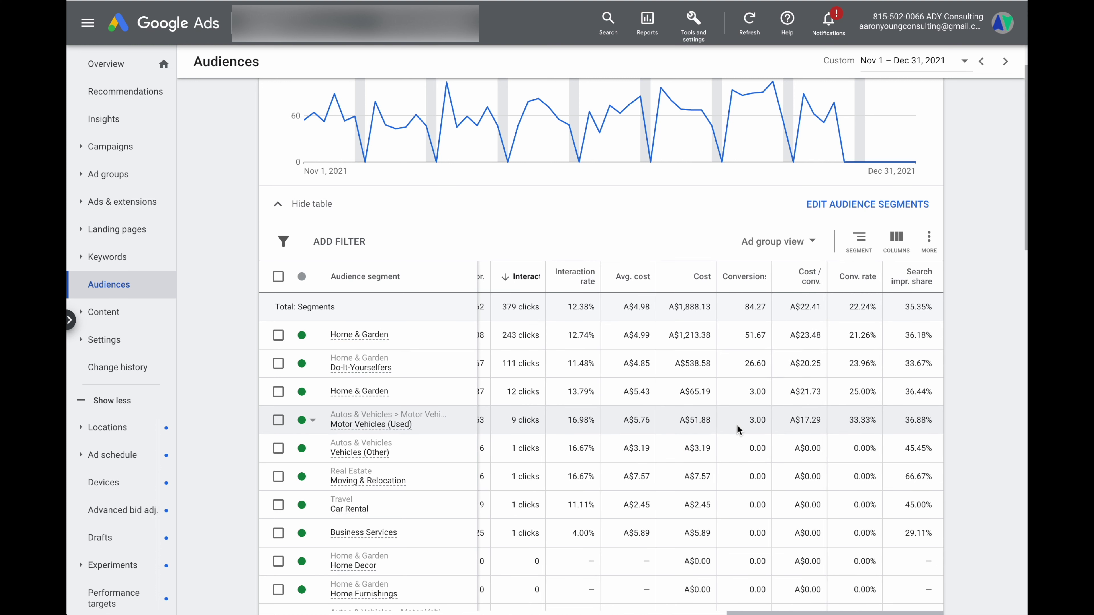